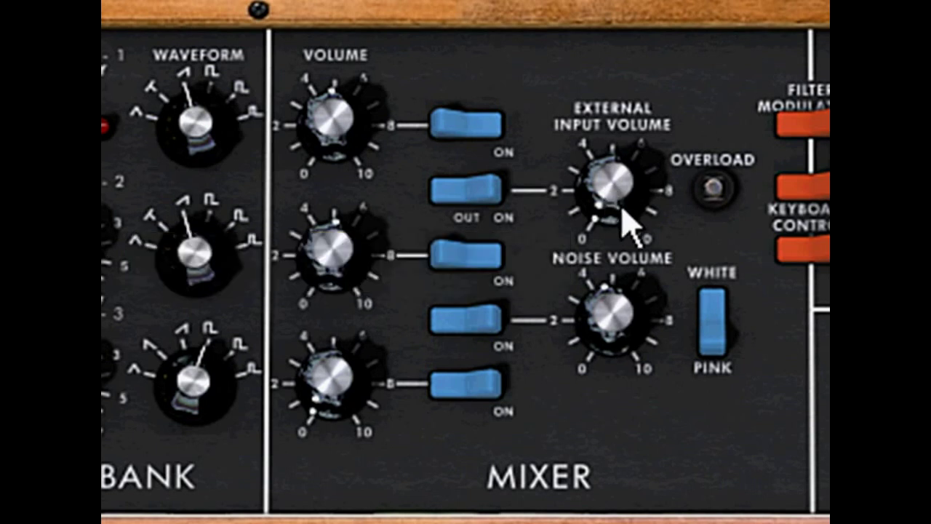
Turn the mixer's external input volume down to 0 and set the noise volume to about 5
drag(609, 208, 633, 256)
mouse_move(630, 337)
mouse_down()
mouse_move(618, 312)
mouse_move(617, 354)
mouse_move(615, 339)
mouse_up()
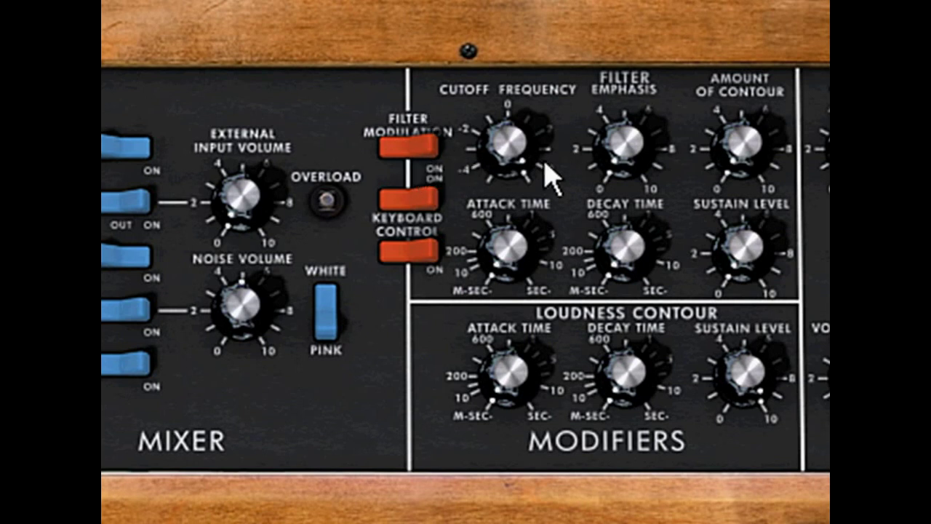
Sweep the filter cutoff frequency down to about 0.5 and raise the filter emphasis to about 5
drag(523, 162, 527, 190)
mouse_move(505, 141)
drag(504, 139, 506, 164)
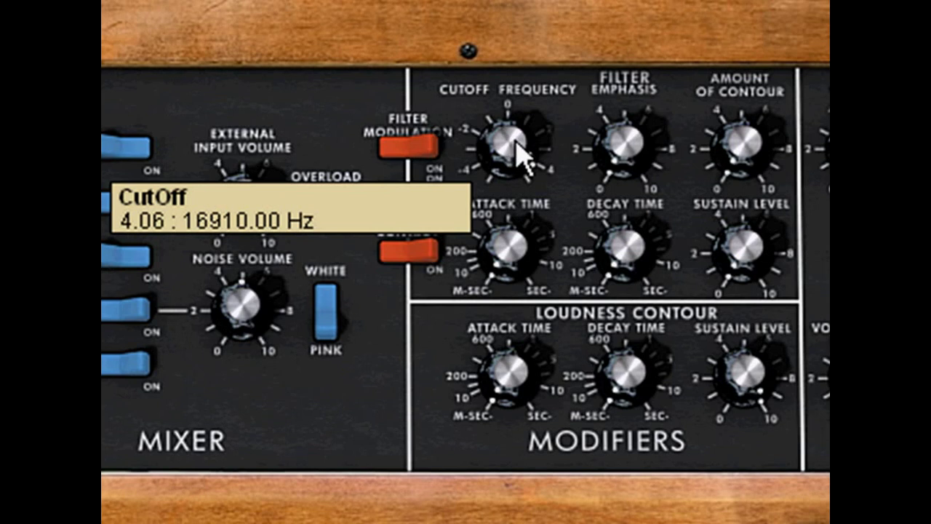
drag(513, 151, 519, 253)
drag(626, 142, 630, 60)
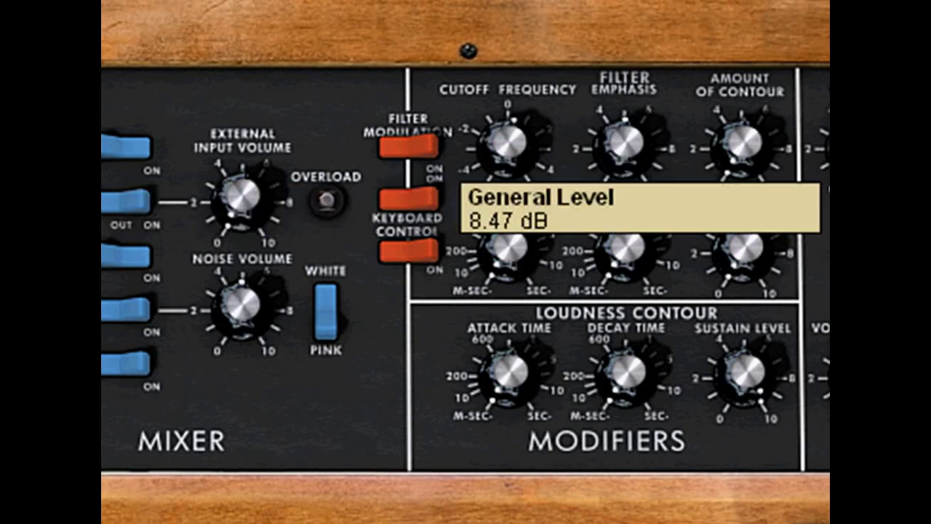
Raise the filter cutoff to 1.56 (3262.50 Hz) and the filter emphasis to 6.88
drag(509, 144, 508, 138)
drag(649, 146, 648, 141)
drag(508, 134, 518, 144)
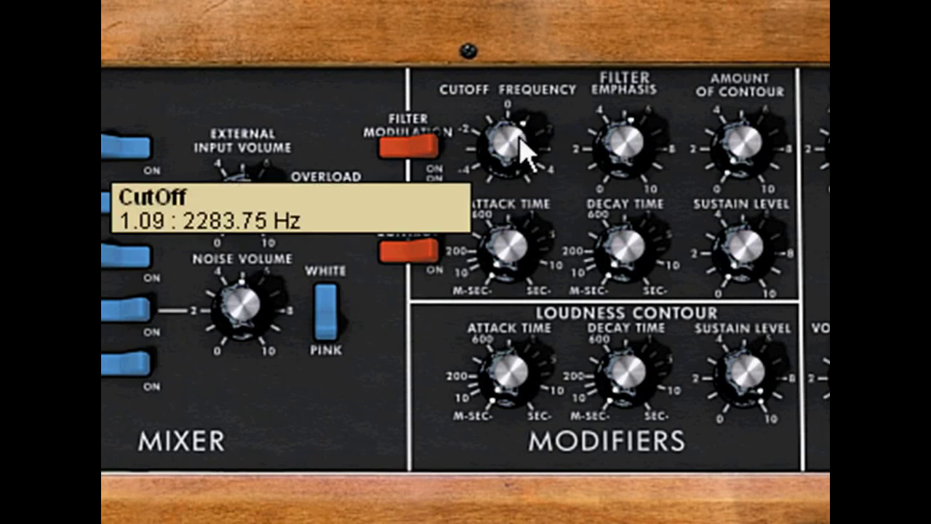
drag(520, 138, 501, 137)
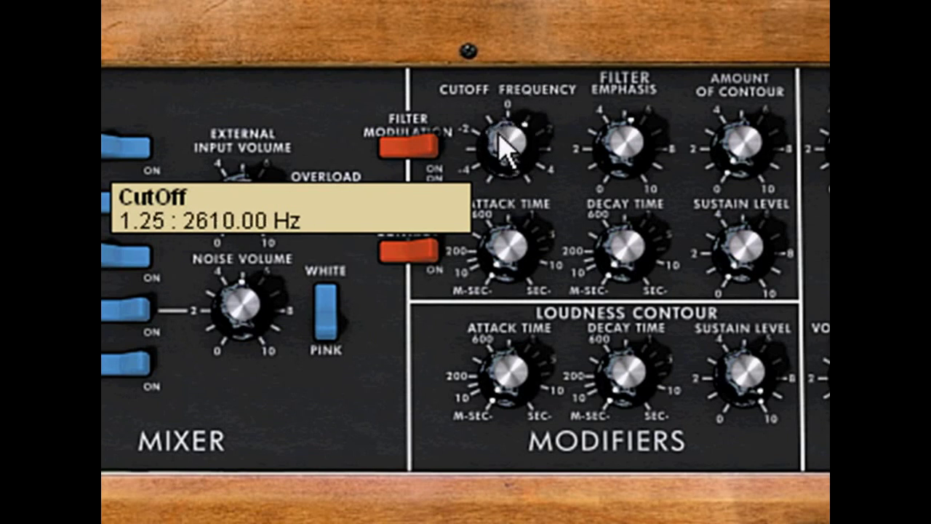
drag(627, 142, 643, 116)
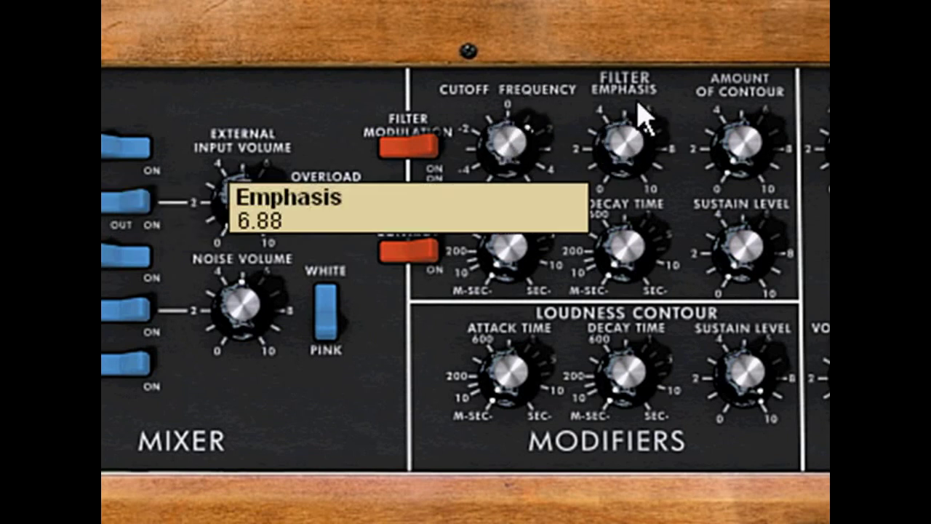
drag(640, 156, 638, 144)
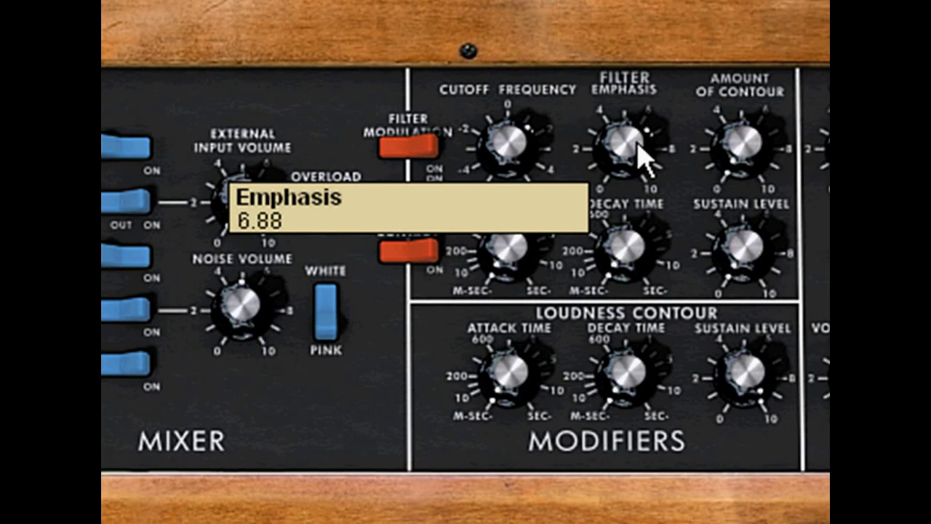
Sweep the filter cutoff frequency downward and set it to 0.86 (1941.19 Hz)
click(516, 154)
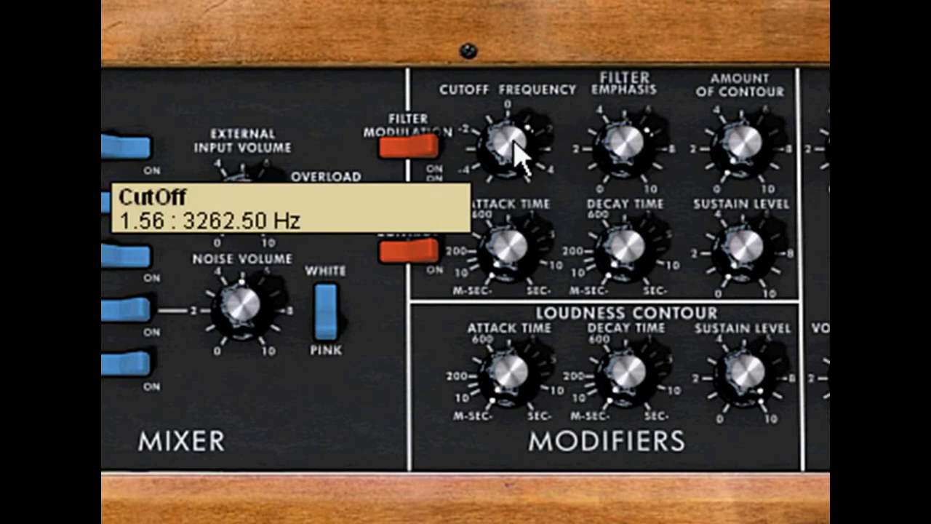
drag(517, 154, 524, 183)
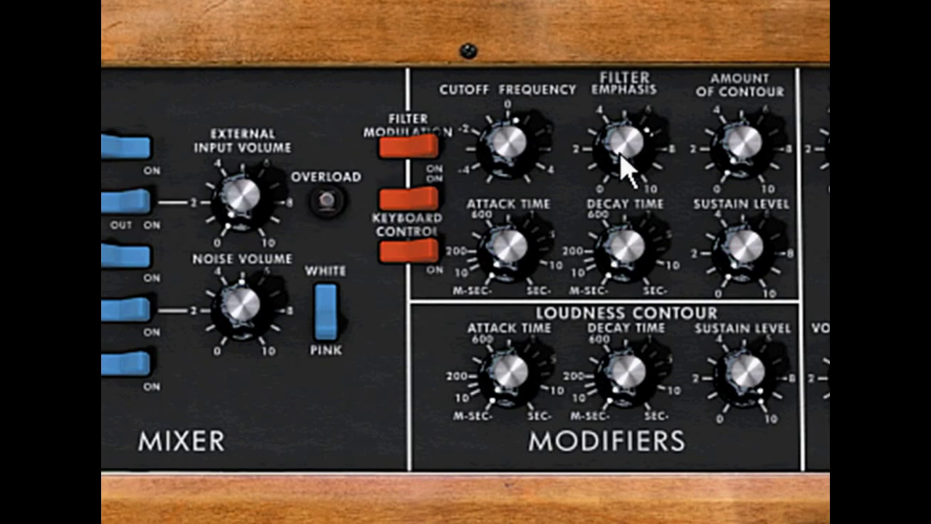
click(618, 164)
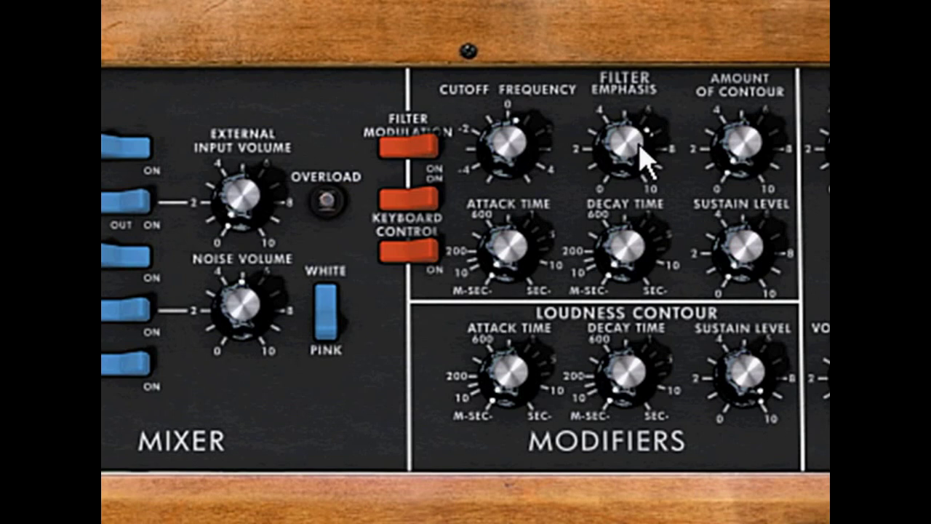
mouse_move(650, 149)
mouse_move(538, 154)
mouse_move(519, 141)
mouse_down()
mouse_move(534, 73)
mouse_move(536, 141)
mouse_up()
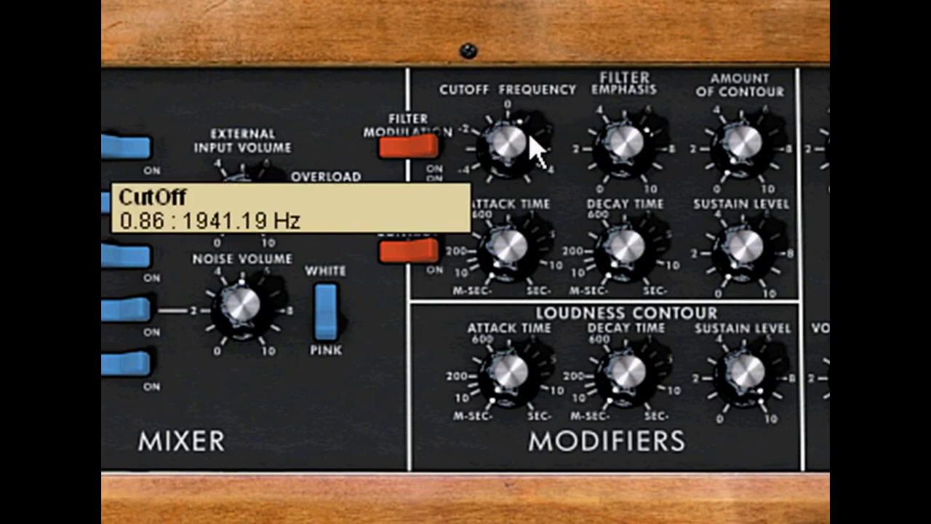
Raise the amount of contour to about 2.5, and lower the filter emphasis to about 5 and the cutoff to about 0
drag(754, 156, 757, 58)
drag(756, 146, 750, 185)
drag(760, 131, 738, 143)
drag(630, 145, 640, 163)
drag(514, 150, 515, 151)
drag(643, 161, 644, 151)
click(749, 171)
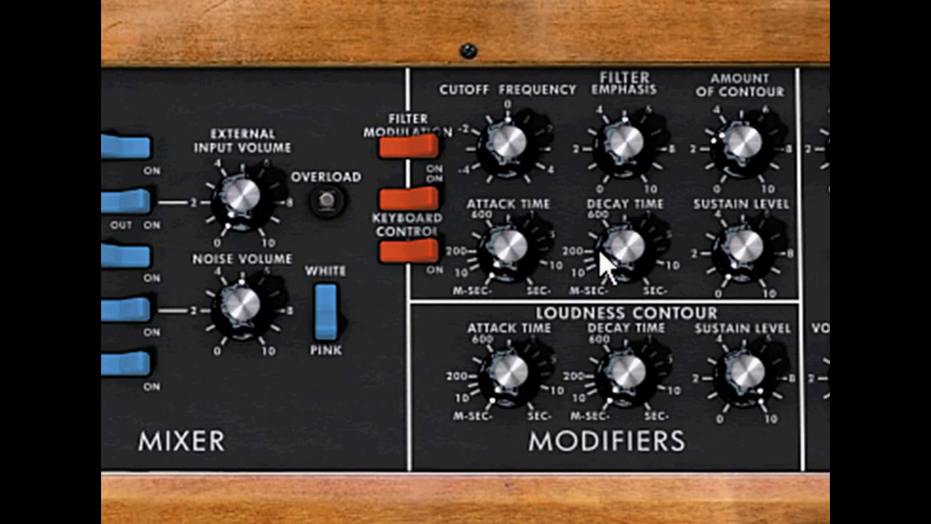
Raise the filter decay time to nearly 600 ms and turn the amount of contour down to 0
mouse_move(760, 258)
mouse_move(732, 128)
mouse_down()
mouse_move(731, 153)
mouse_move(727, 125)
mouse_move(733, 134)
mouse_up()
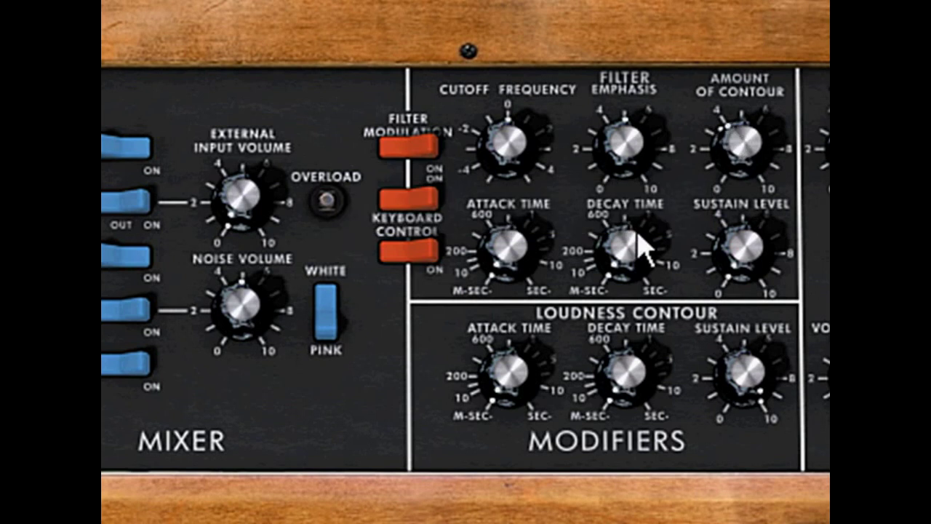
click(511, 258)
drag(619, 250, 624, 146)
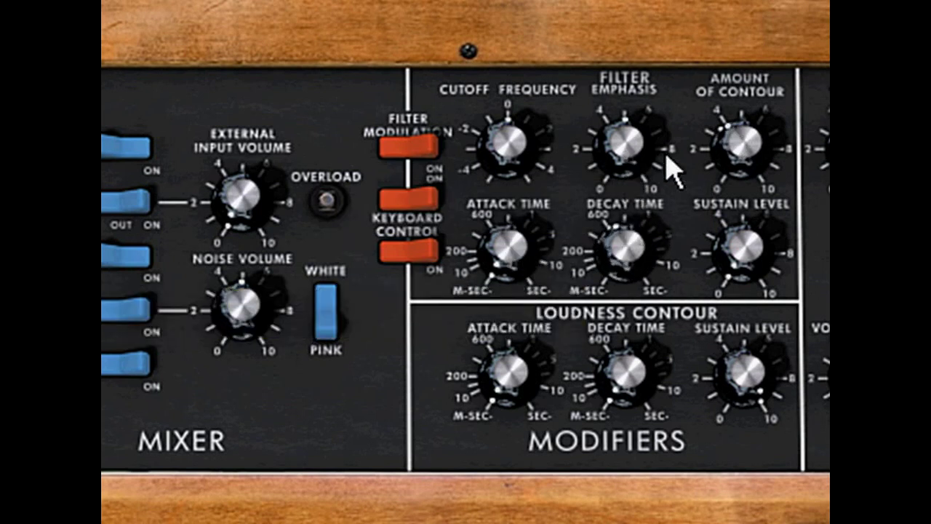
drag(740, 154, 751, 230)
mouse_move(618, 249)
mouse_down()
mouse_move(617, 268)
mouse_move(619, 252)
mouse_up()
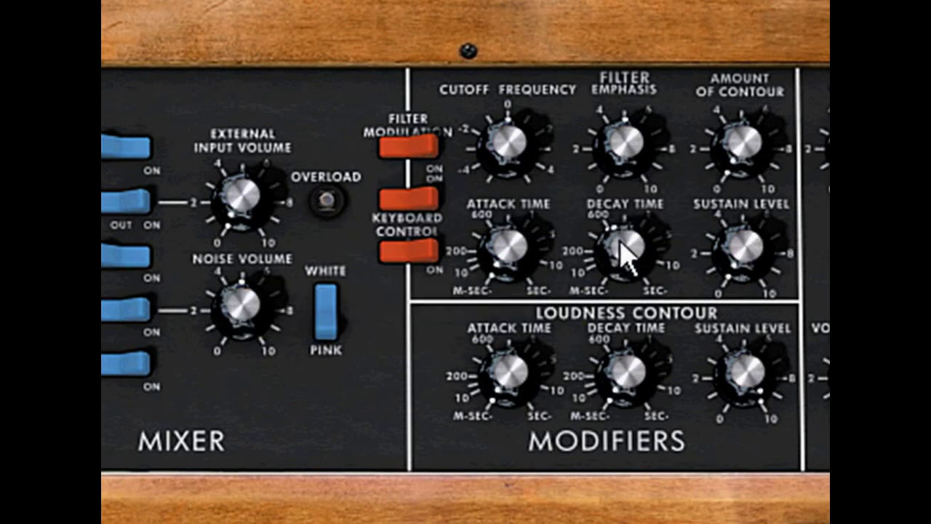
Raise the amount of contour to about 4, try a very short filter decay, and set the decay to about 450 ms
drag(747, 165, 765, 62)
drag(620, 273, 624, 320)
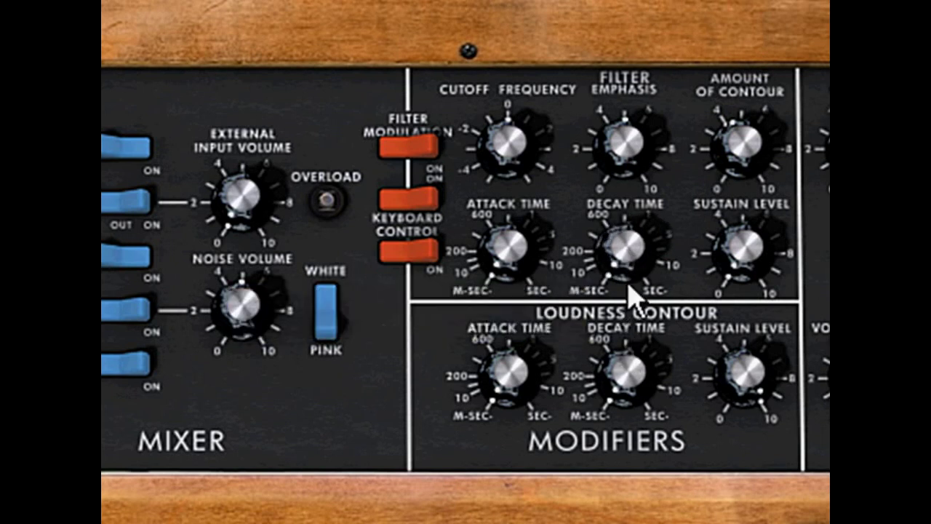
drag(623, 275, 630, 182)
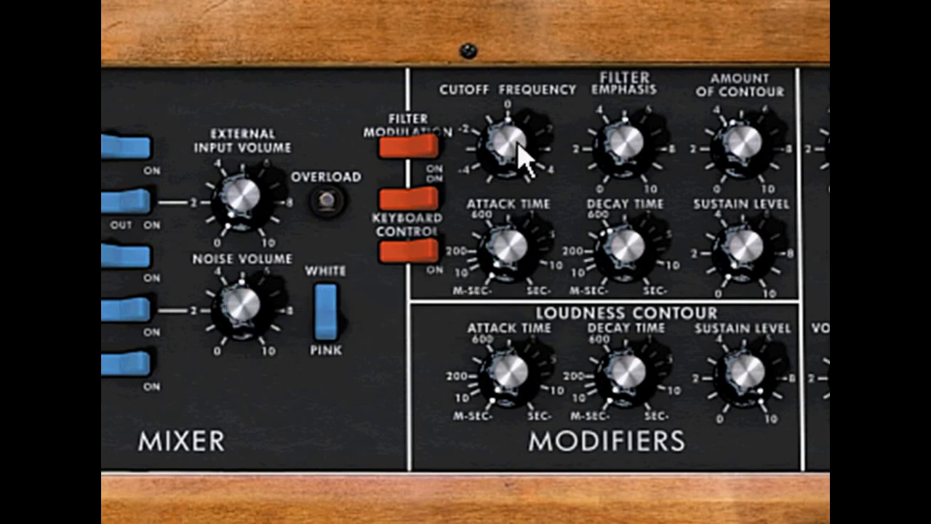
Check the filter cutoff setting and raise the filter decay time to 643.75 ms
drag(518, 138, 519, 138)
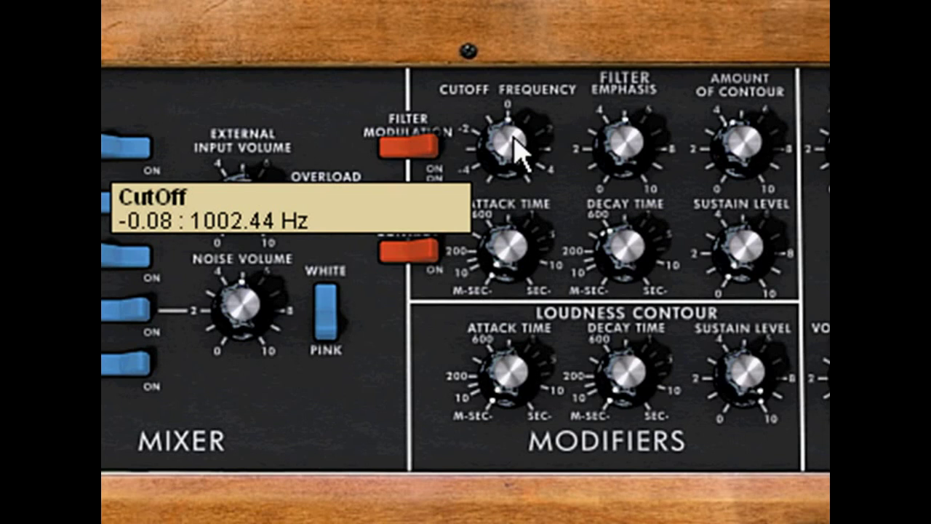
drag(518, 143, 519, 144)
drag(617, 251, 623, 237)
drag(519, 151, 506, 142)
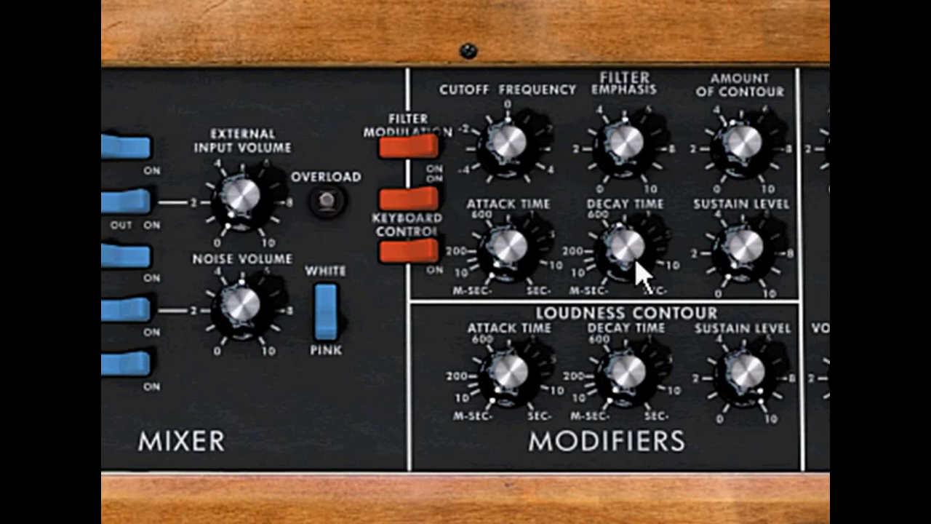
drag(639, 261, 638, 260)
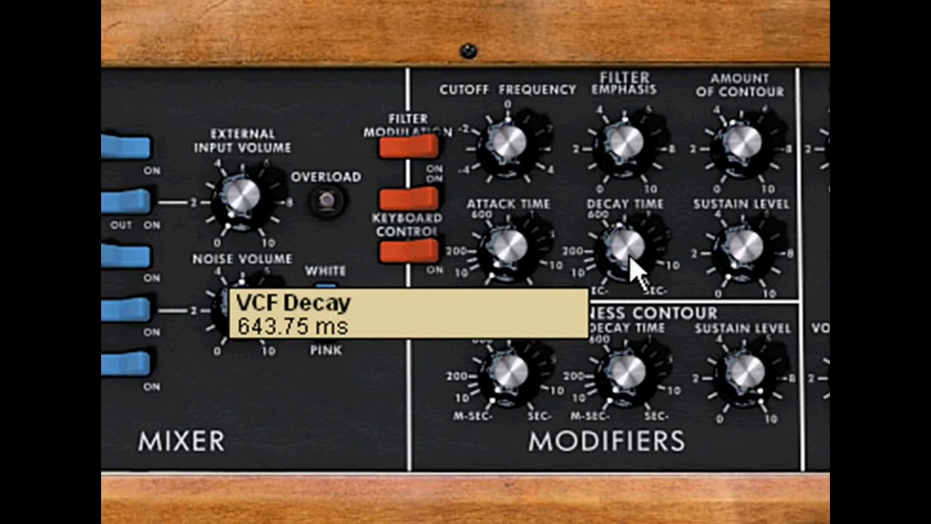
mouse_move(505, 137)
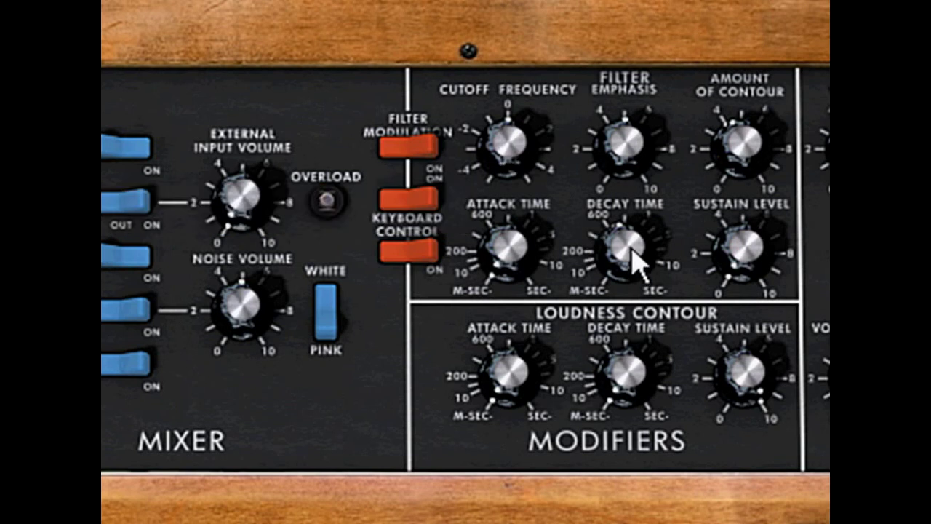
Lengthen the filter decay time to 3203.13 ms and compare it with the cutoff setting
drag(637, 262, 649, 195)
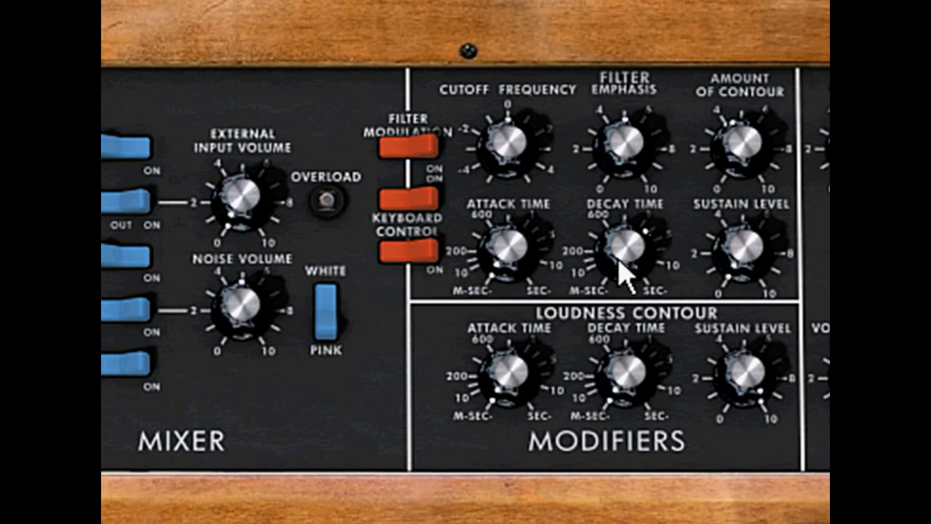
mouse_move(634, 267)
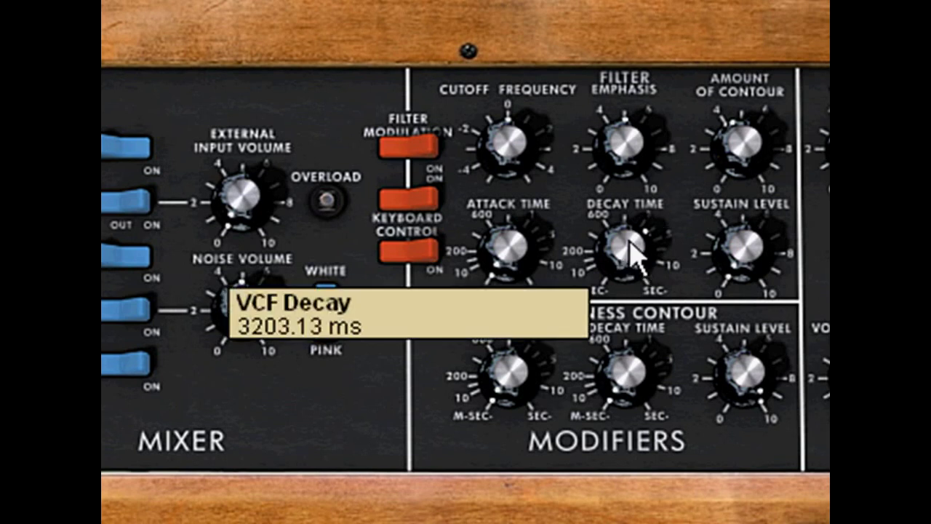
mouse_move(518, 139)
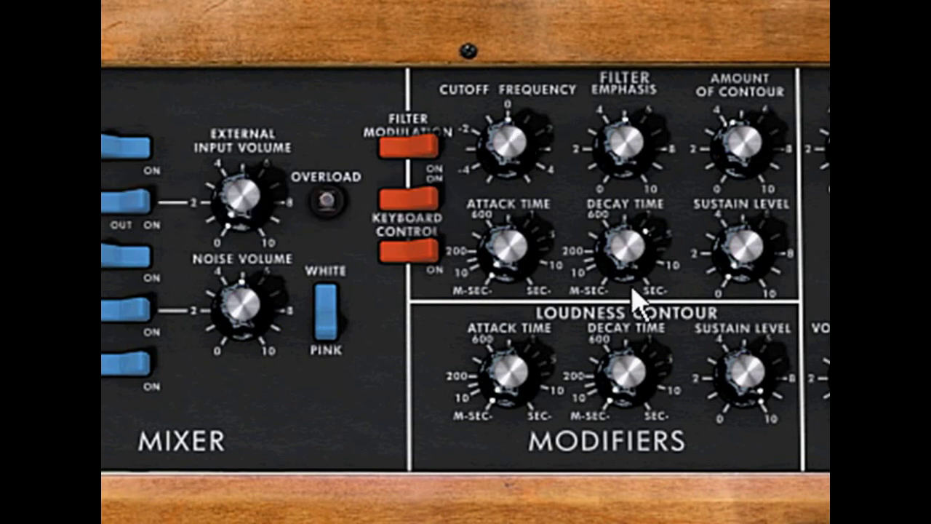
mouse_move(634, 300)
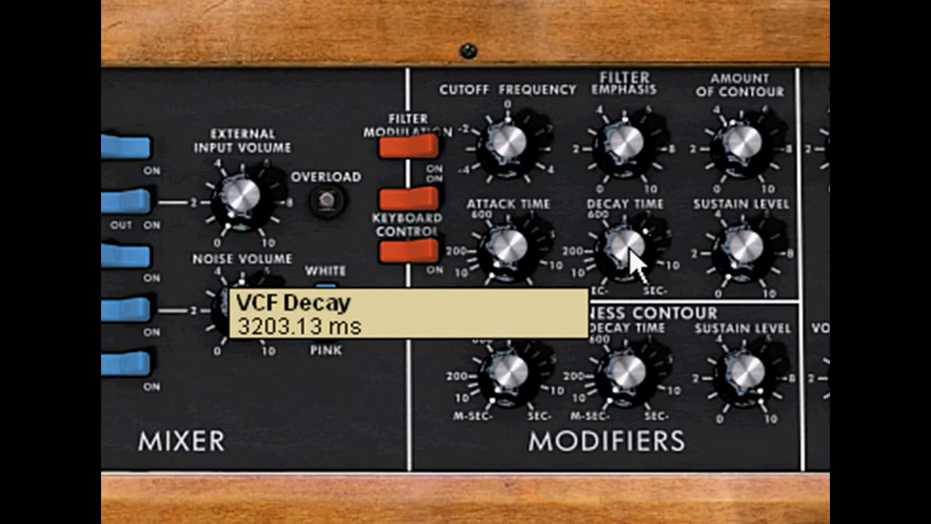
mouse_move(525, 154)
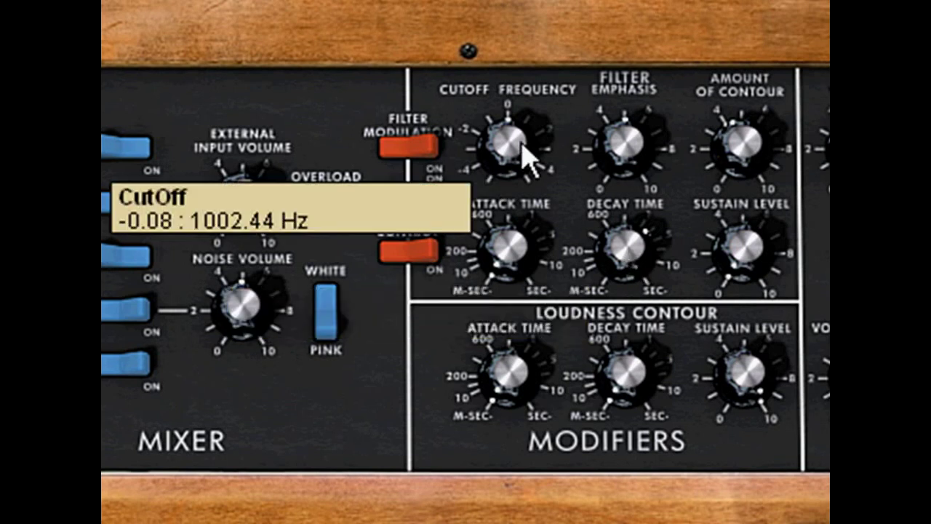
mouse_move(632, 264)
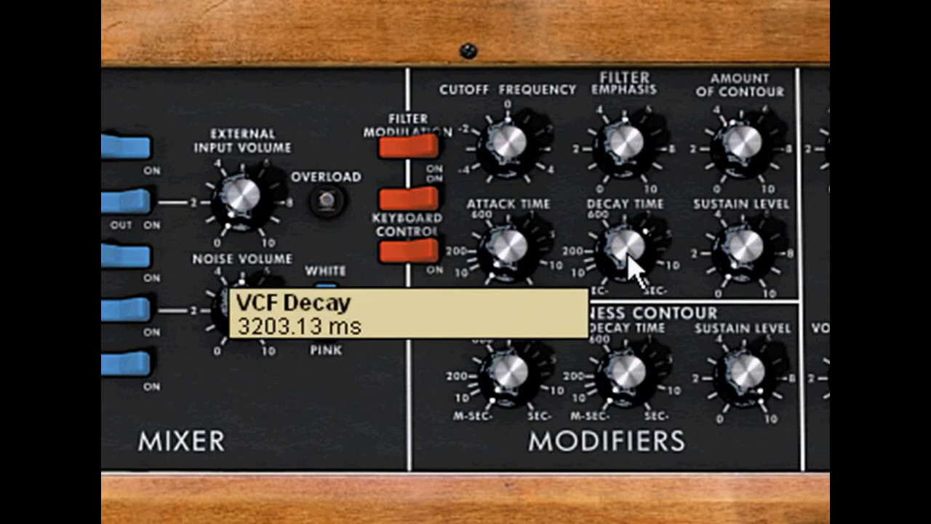
Shorten the filter decay time to 456.25 ms and raise the filter attack time in stages to 5937.50 ms
drag(631, 265, 630, 339)
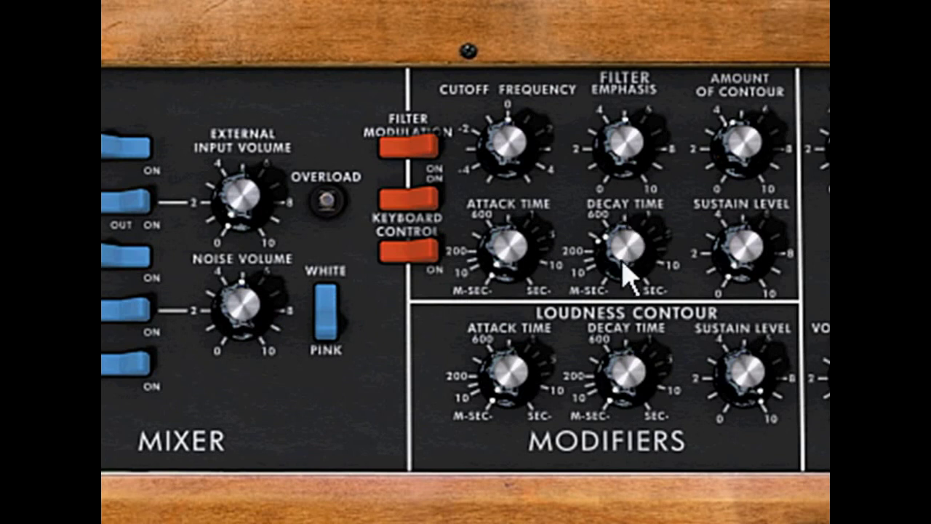
drag(624, 264, 633, 241)
drag(510, 245, 514, 177)
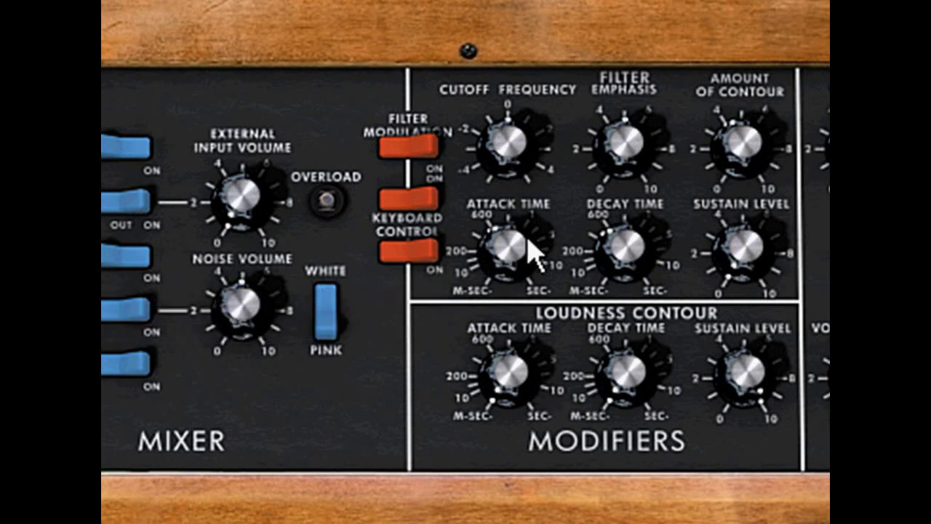
drag(529, 241, 502, 258)
mouse_move(505, 245)
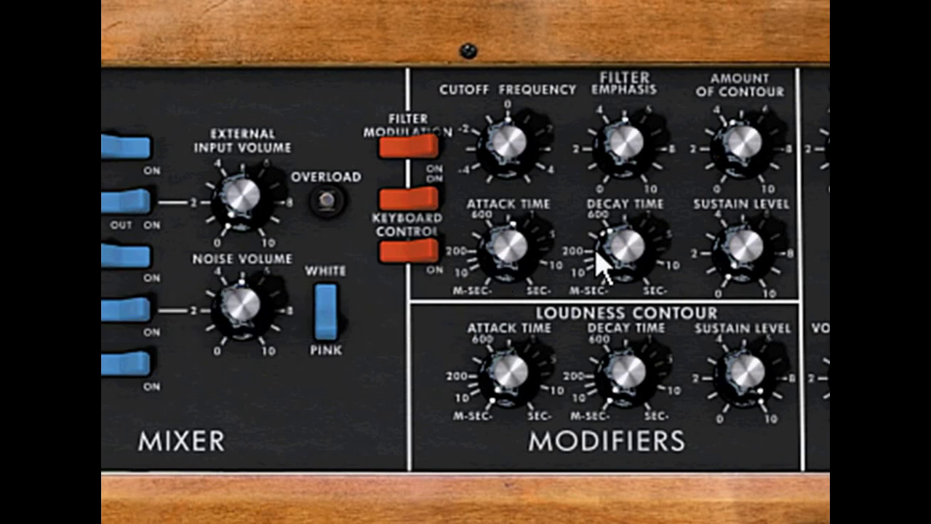
drag(530, 249, 550, 208)
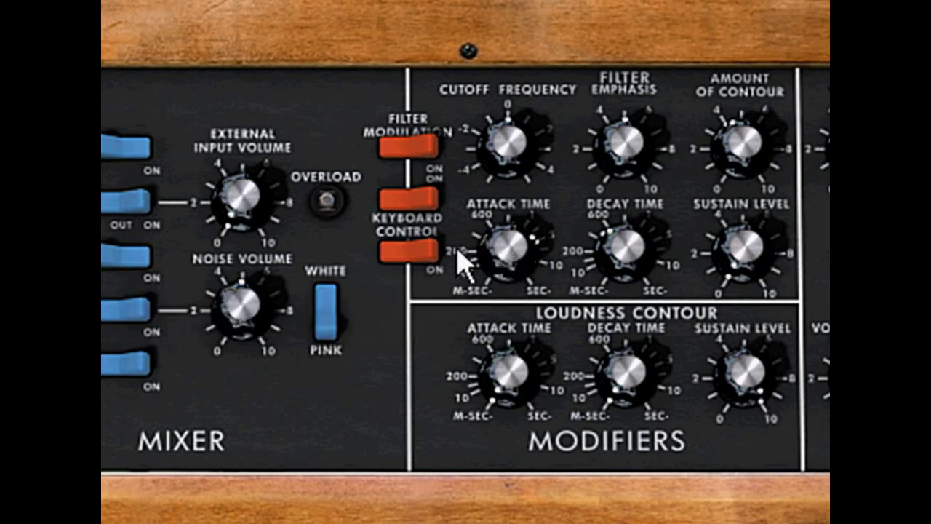
Adjust the filter contour's decay and sustain controls and bring its attack time back down to a short setting
click(509, 270)
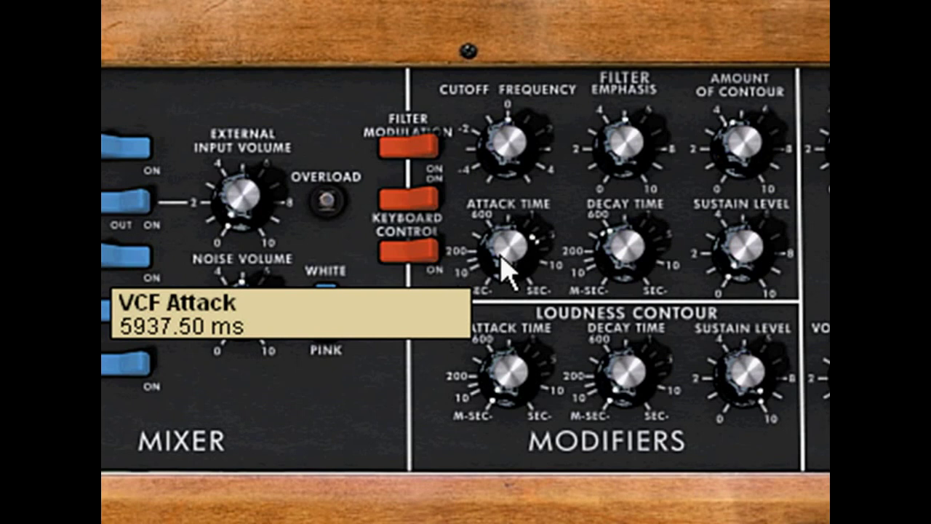
click(628, 246)
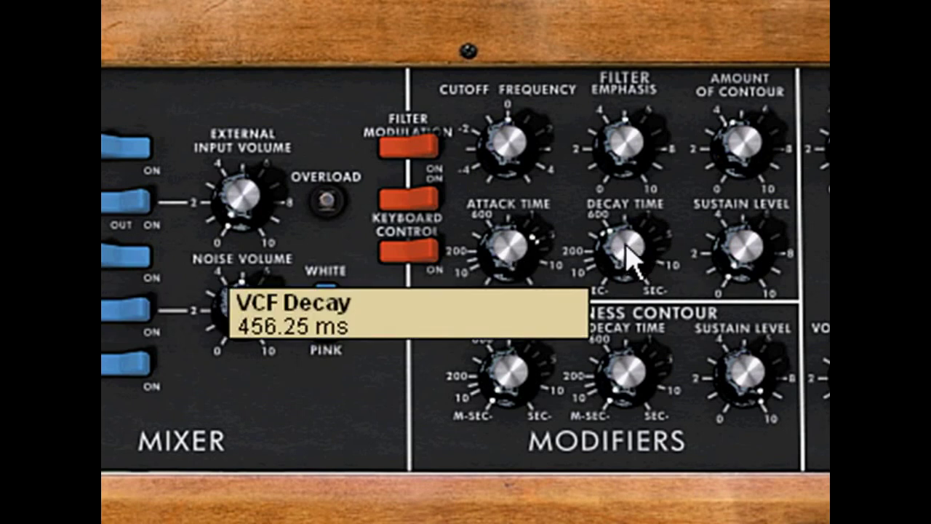
drag(627, 251, 619, 241)
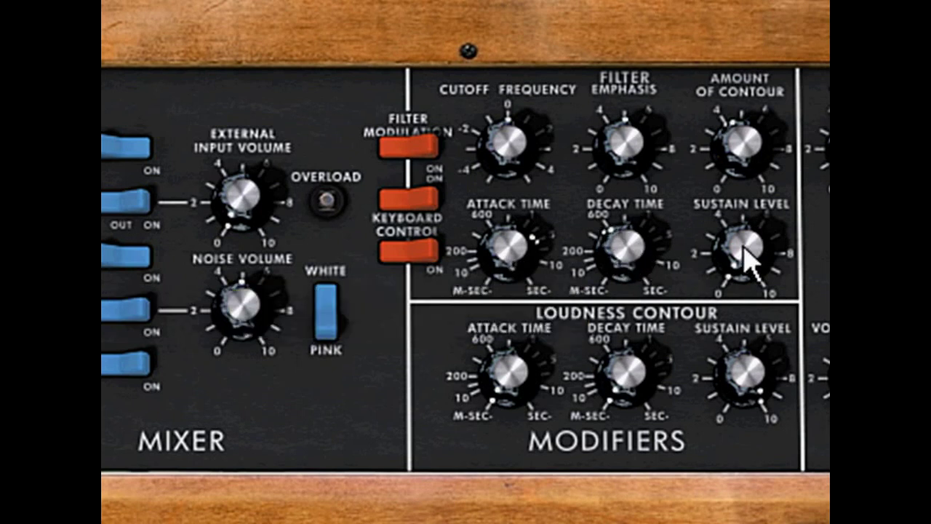
drag(751, 258, 748, 233)
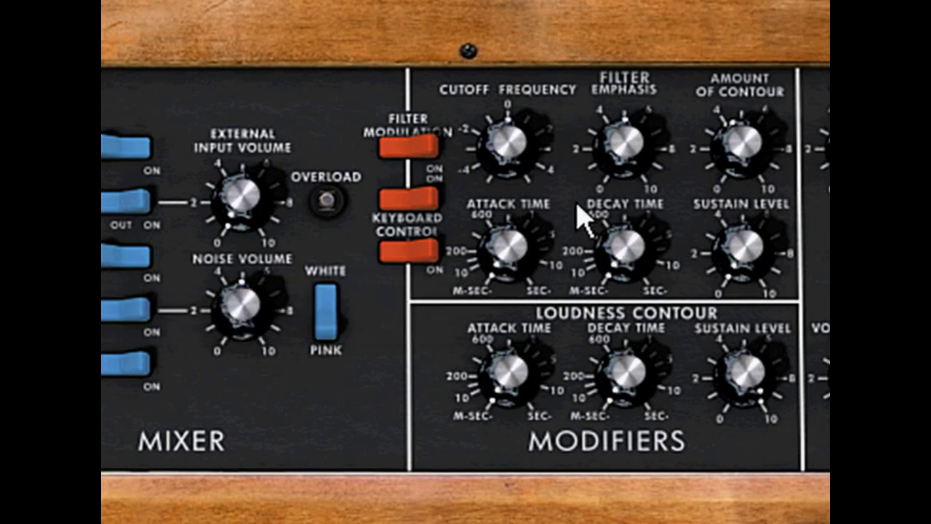
Check the filter cutoff setting, then raise the filter sustain level to 1.80 and return it to zero
mouse_move(514, 138)
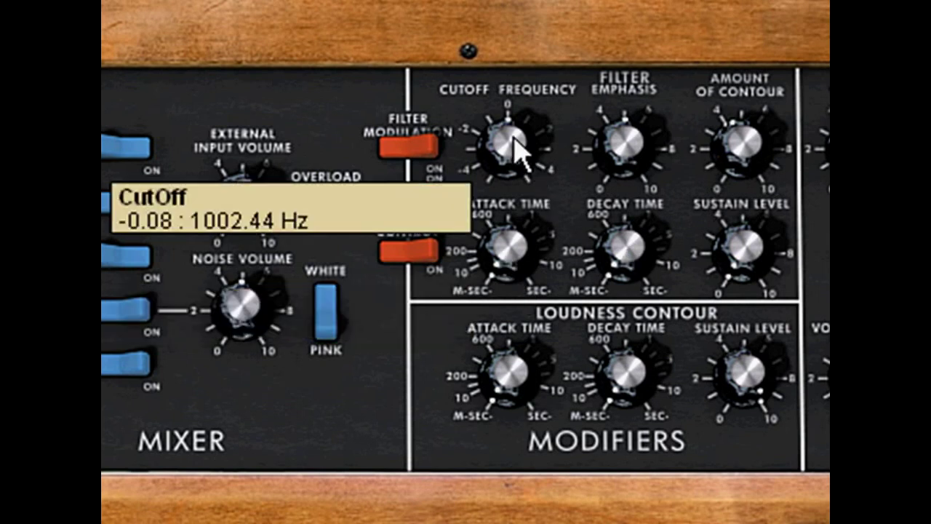
mouse_move(757, 262)
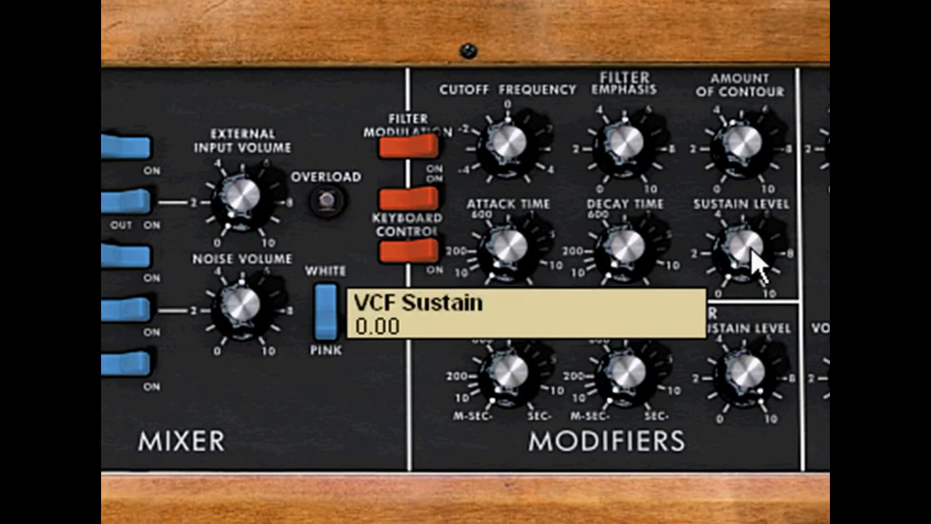
drag(752, 246, 753, 212)
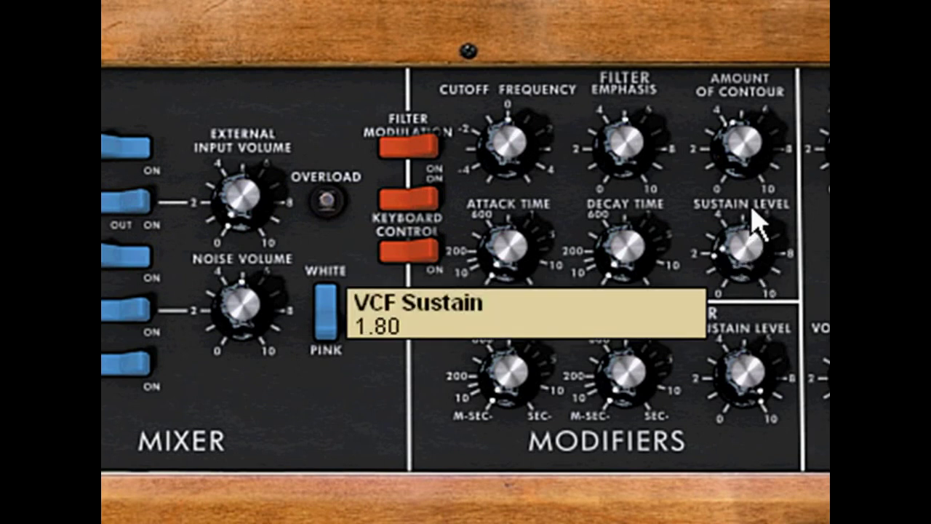
drag(760, 211, 763, 291)
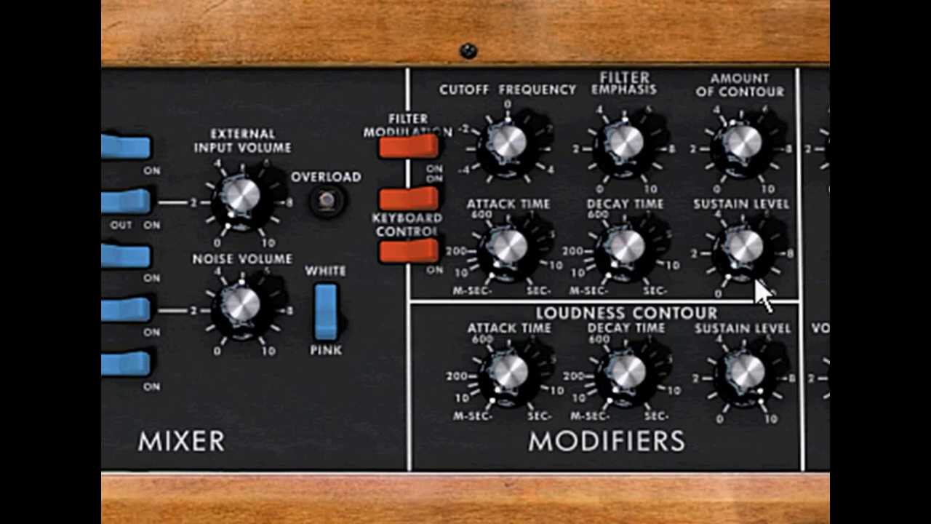
Raise the filter sustain level to about 5, check the filter decay setting, and lower the sustain back to minimum
mouse_move(749, 258)
drag(753, 256, 743, 130)
drag(748, 247, 752, 260)
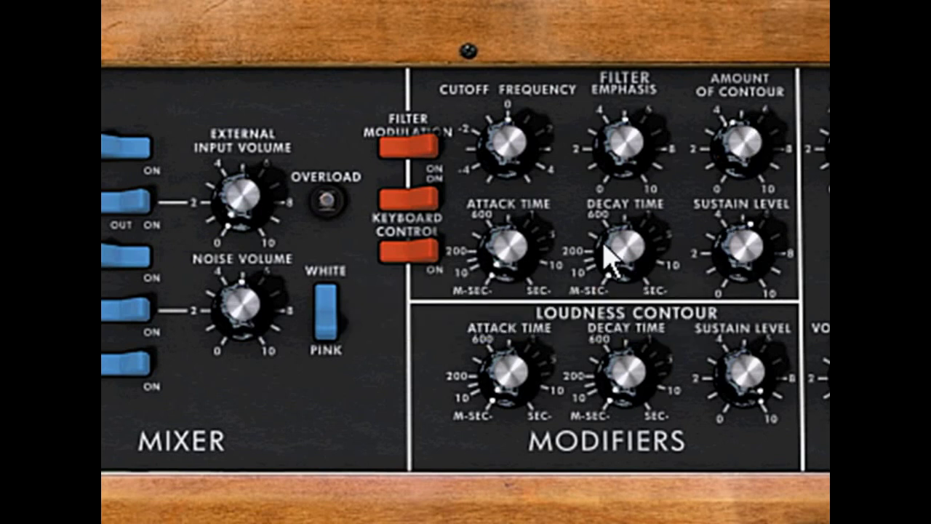
mouse_move(761, 259)
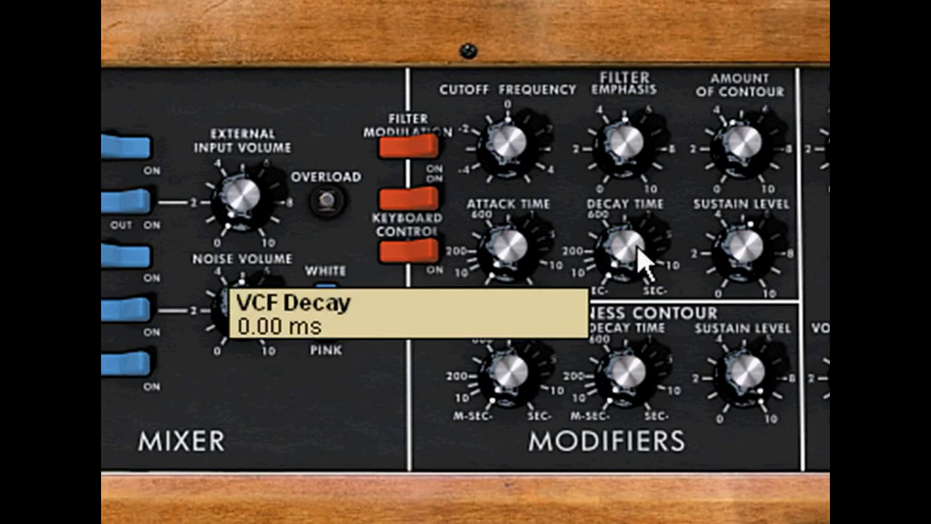
drag(746, 251, 763, 405)
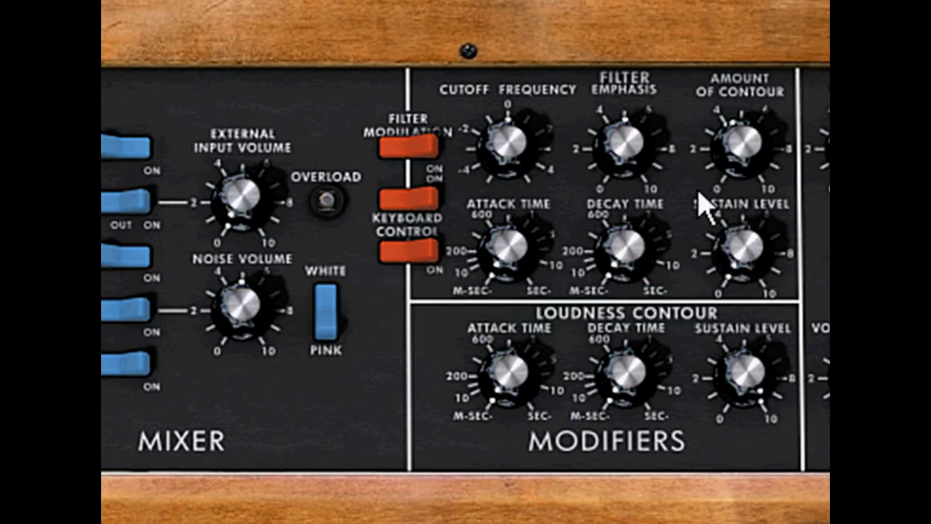
Open up the filter cutoff with emphasis and contour amount at zero, and bring the loudness sustain level down to minimum
mouse_move(633, 174)
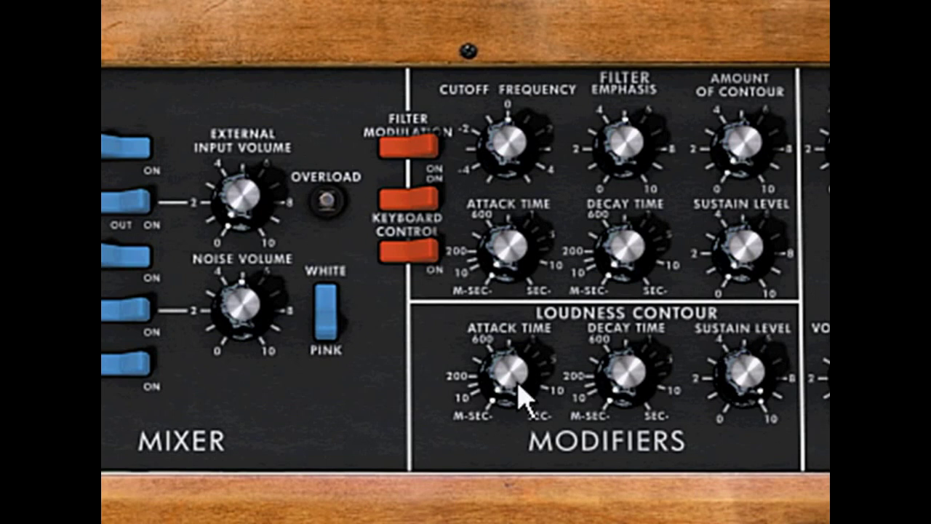
mouse_move(740, 380)
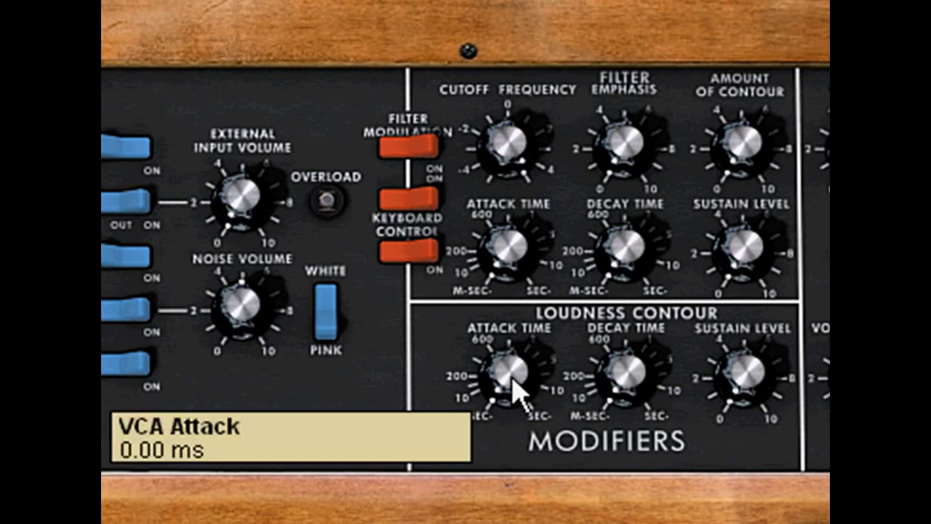
mouse_move(622, 380)
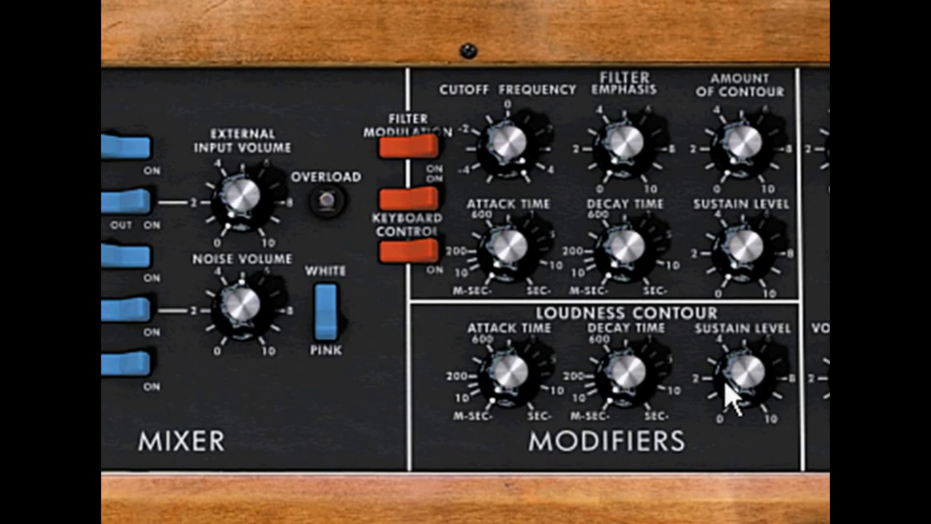
Raise the loudness contour's sustain level in stages to about 3 and return it to zero
drag(728, 391, 749, 340)
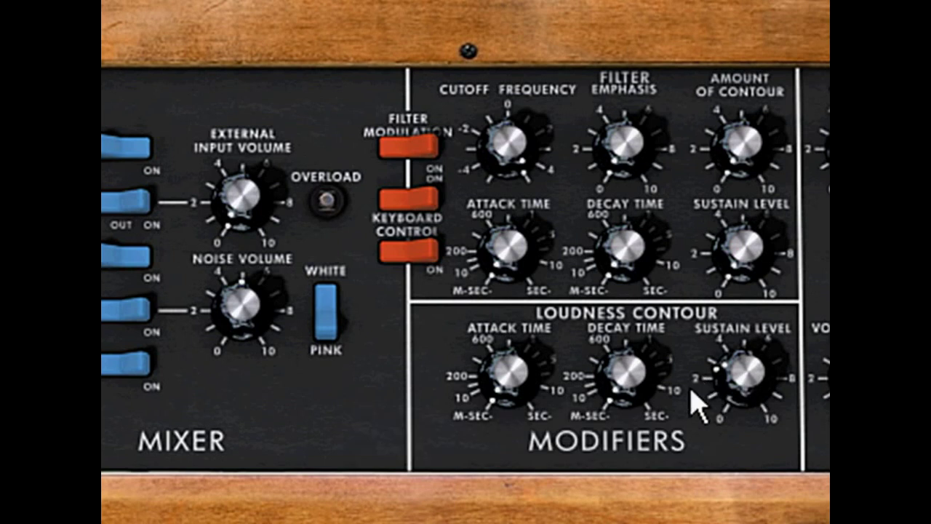
drag(739, 371, 735, 355)
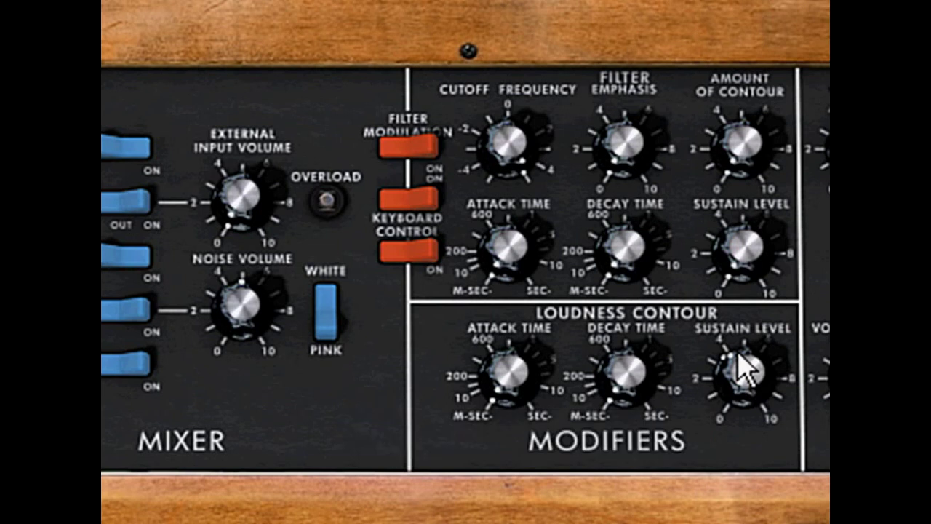
click(665, 385)
drag(759, 388, 762, 502)
Raise the loudness decay time to 690.63 ms, shorten it again, and lengthen it to 2812.50 ms
drag(636, 392, 631, 295)
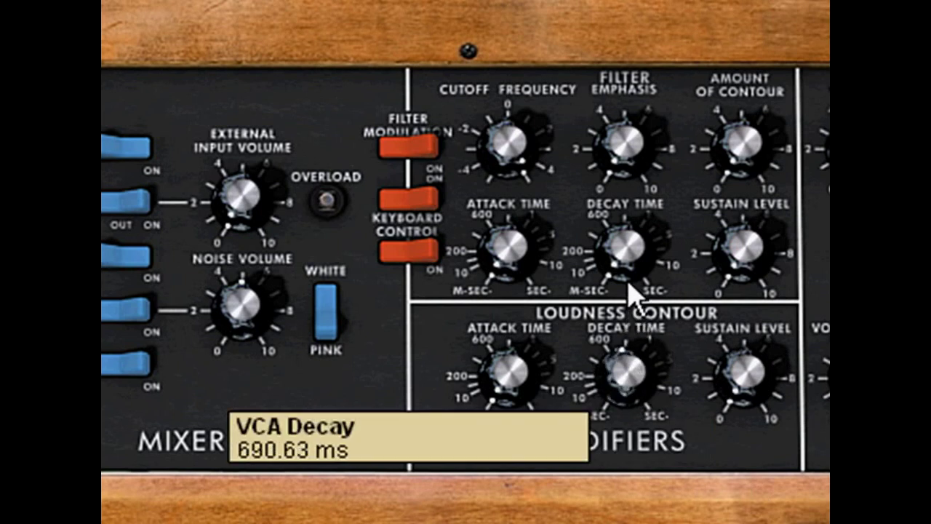
mouse_move(628, 380)
drag(627, 371, 615, 453)
drag(618, 392, 621, 288)
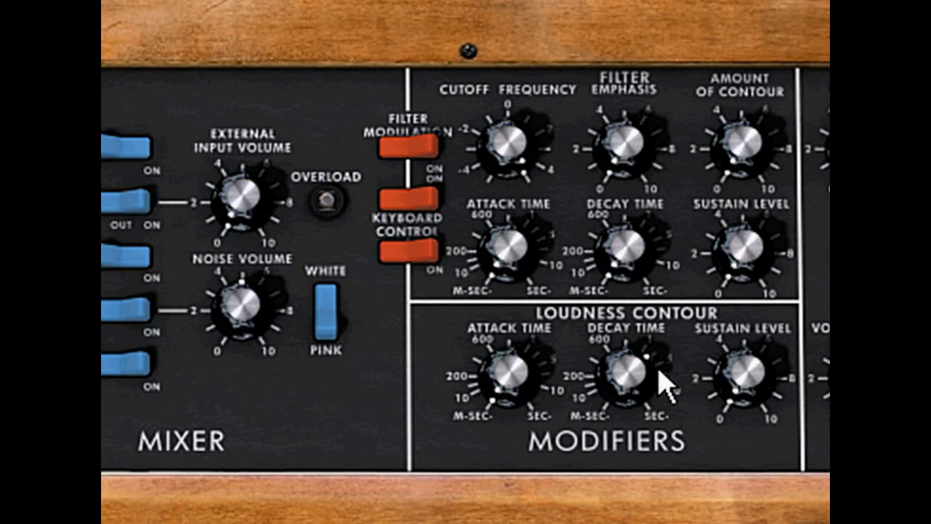
Raise and lower the loudness sustain level, ending near zero, and set the loudness decay time to about 200 ms
mouse_move(660, 380)
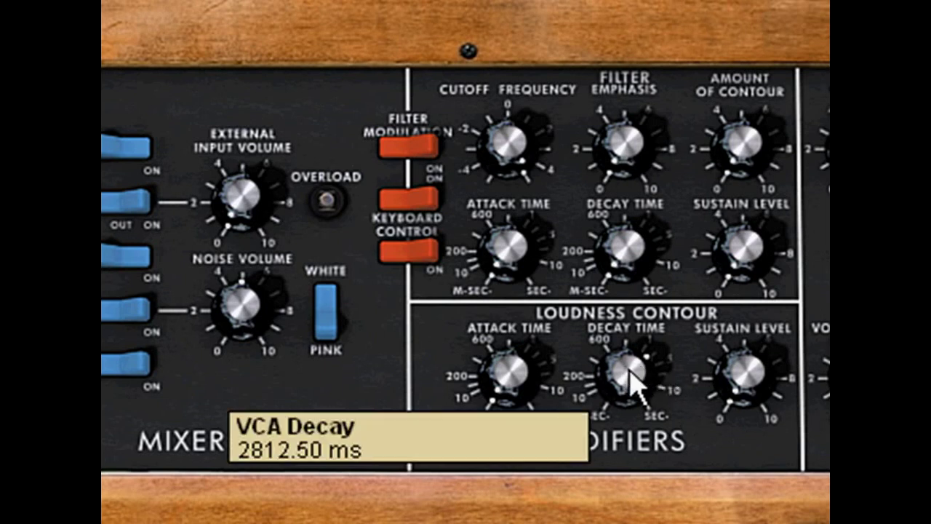
drag(769, 380, 758, 311)
drag(743, 382, 739, 440)
drag(627, 368, 629, 328)
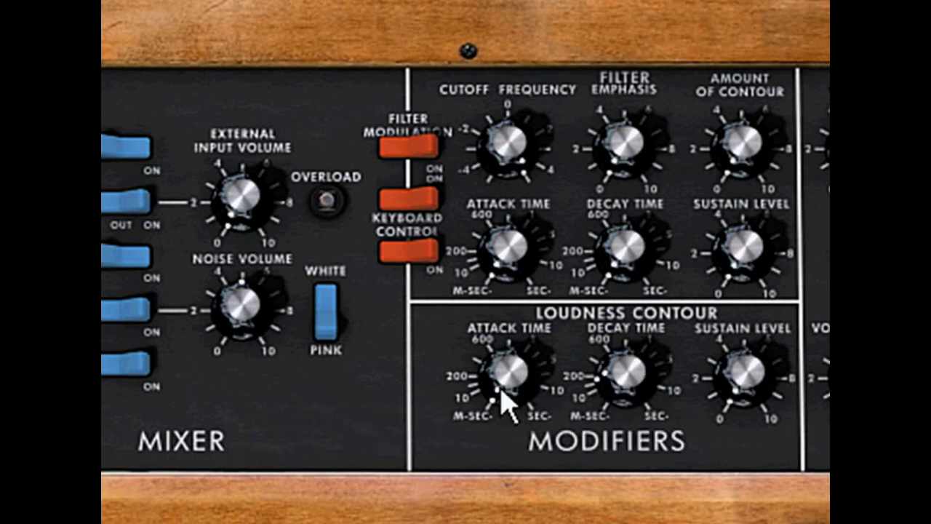
Raise the loudness attack time to about 737.50 ms and lengthen the loudness decay time to between 200 and 600 ms
drag(505, 395, 524, 256)
drag(625, 411, 619, 364)
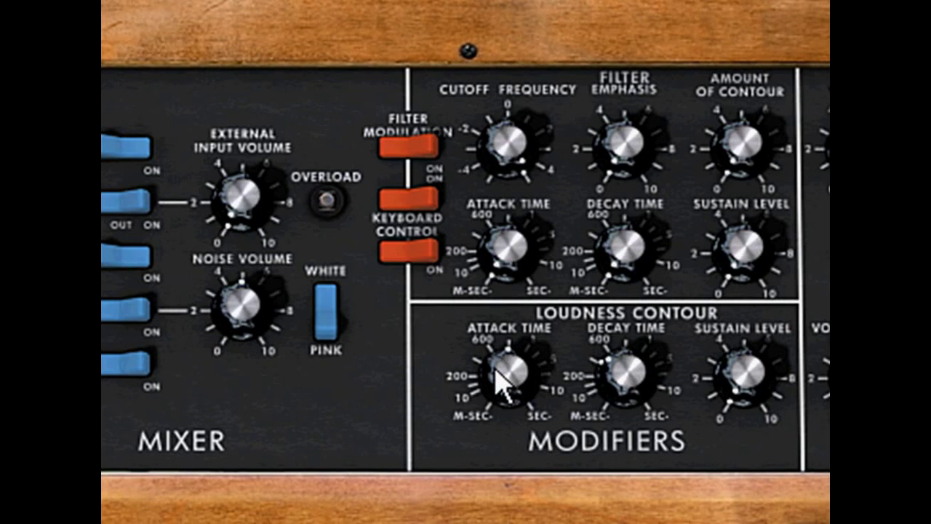
drag(499, 380, 524, 378)
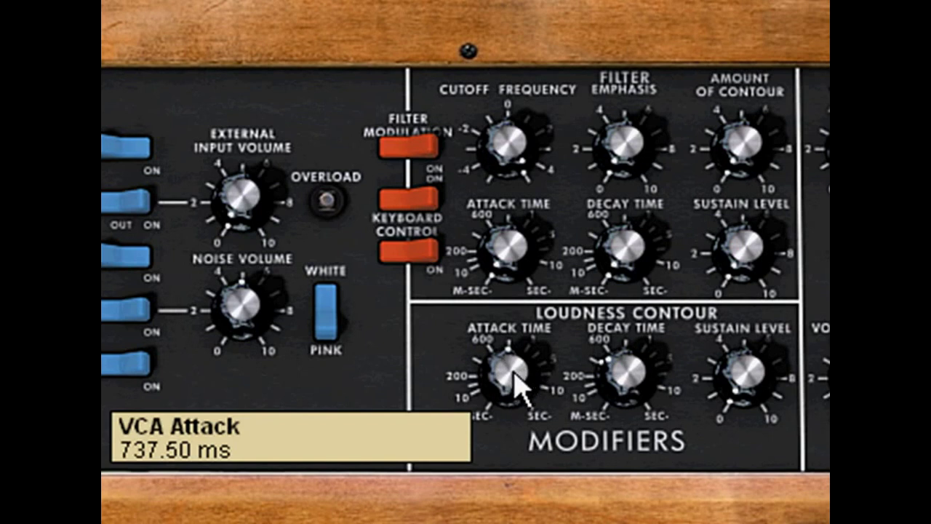
drag(514, 373, 511, 370)
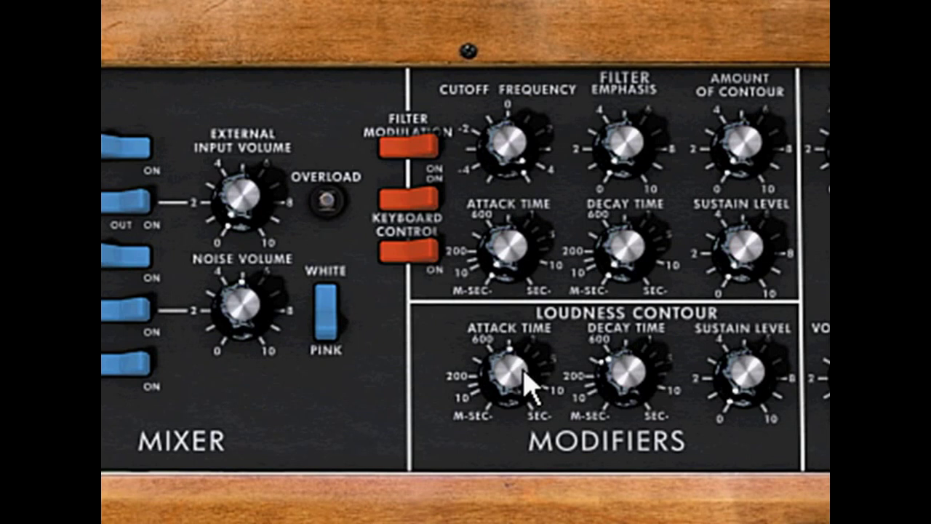
Return the loudness contour's attack and decay times to minimum and raise its sustain level to near maximum
drag(607, 382, 615, 355)
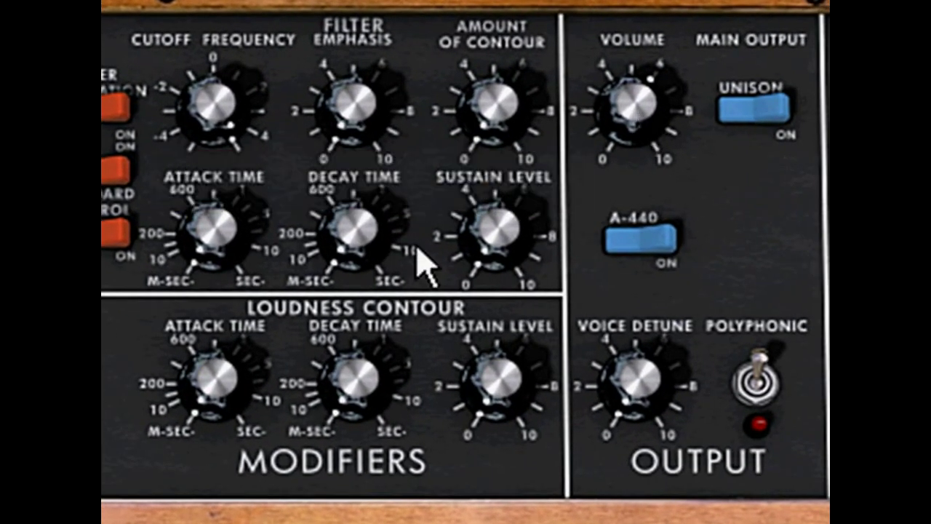
drag(461, 412, 603, 99)
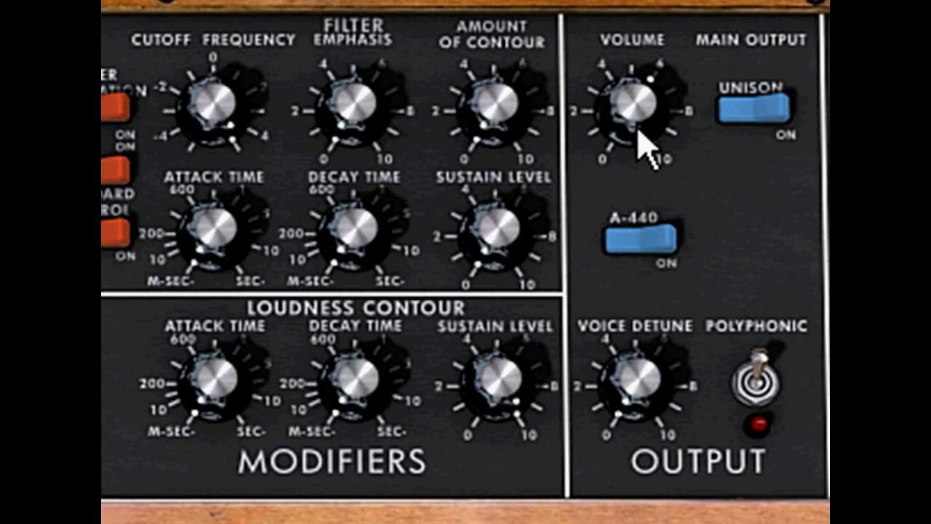
Lower the main output volume to -3.17 dB and switch on the A-440 reference tone
drag(645, 141, 647, 191)
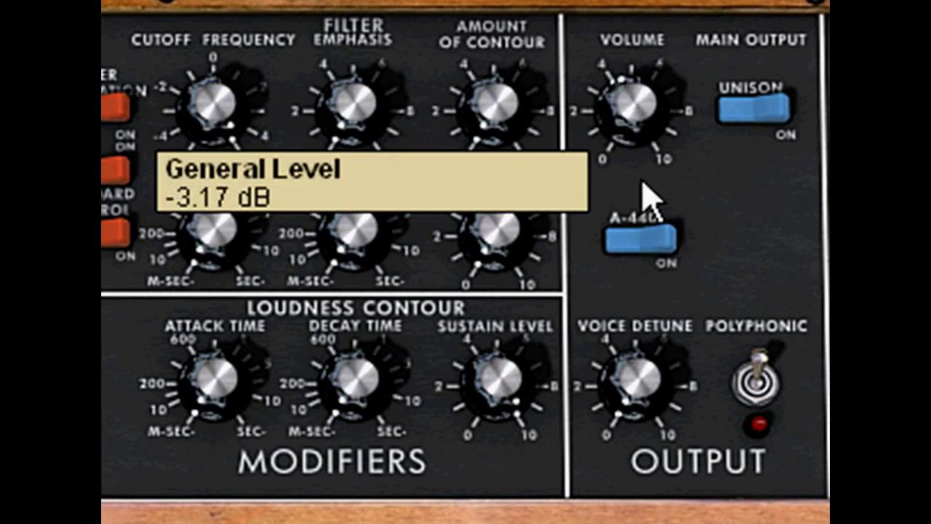
click(673, 251)
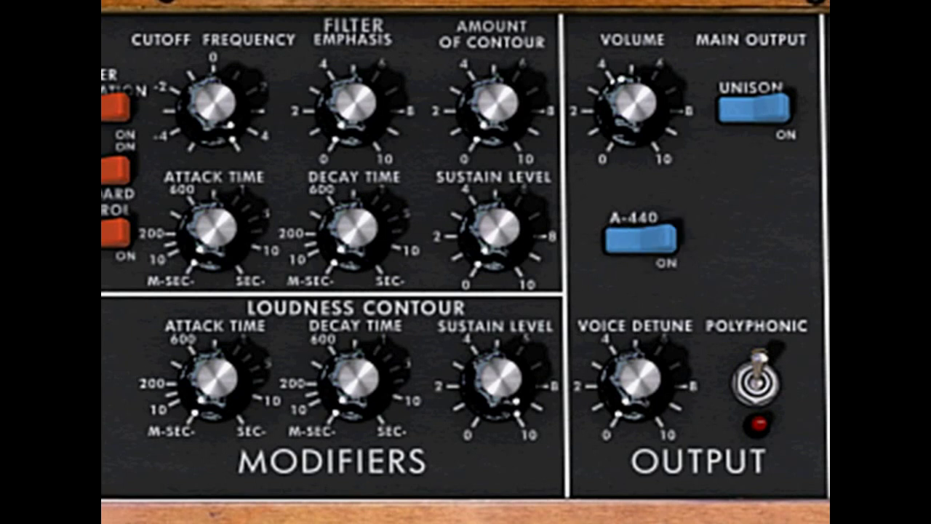
click(674, 255)
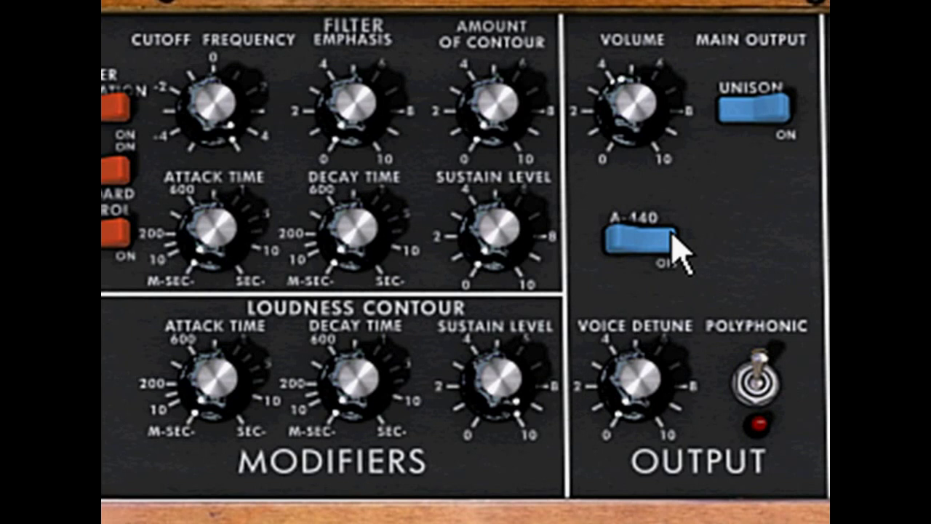